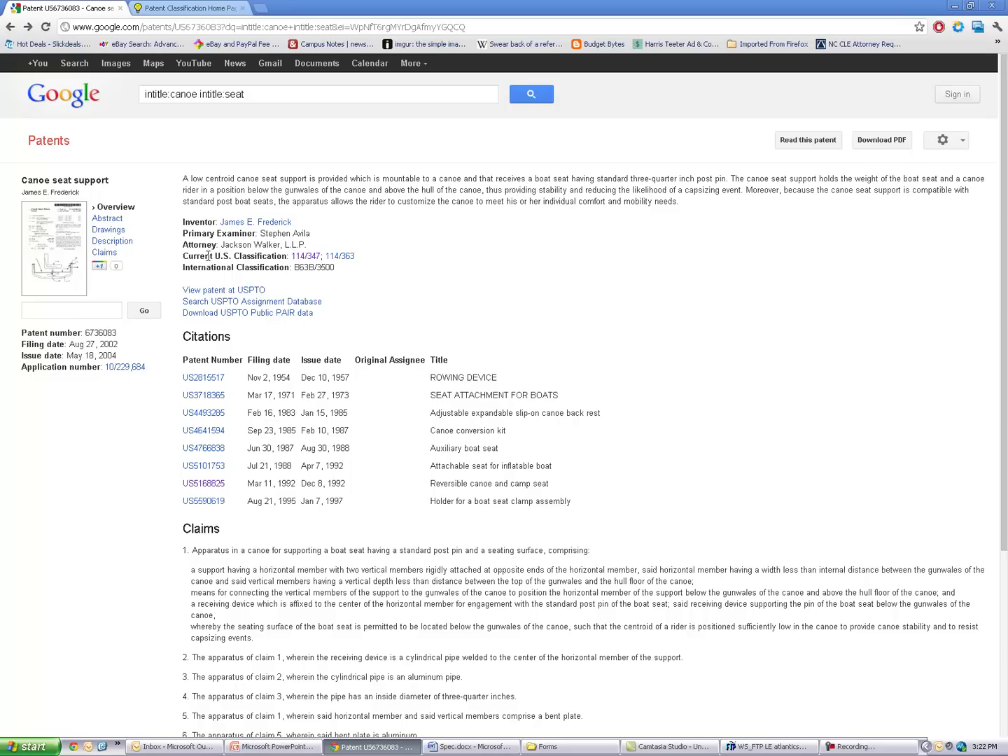
# - Check the patent's classification, then look up Class 114, subclass 347 as an HTML schedule
pyautogui.moveTo(187, 256); pyautogui.dragTo(283, 256)
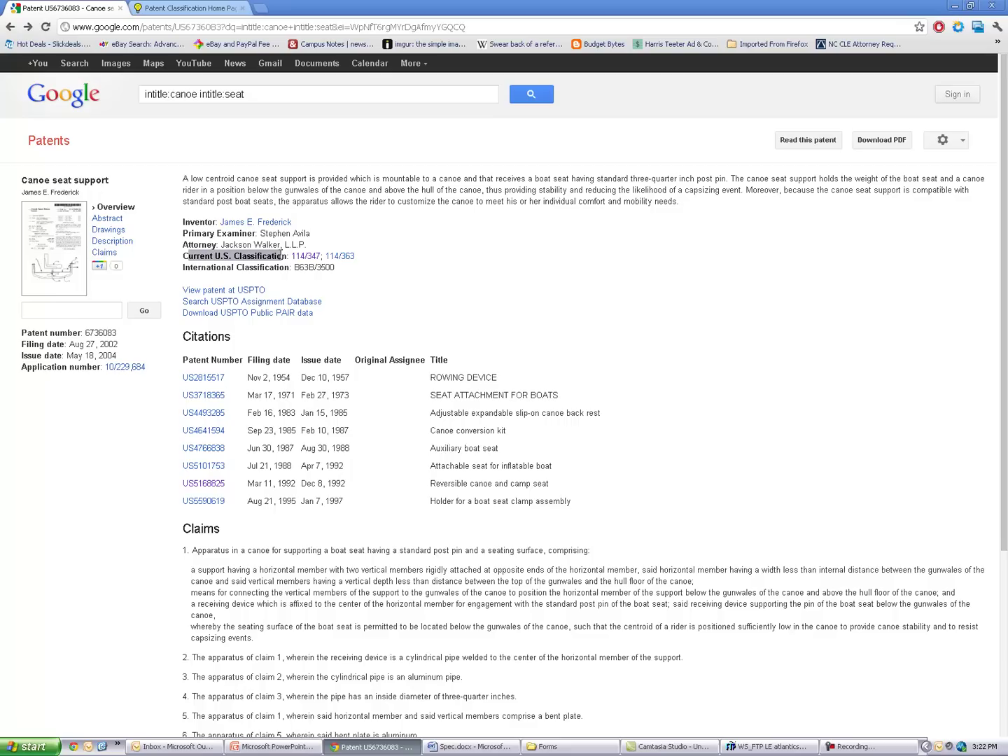
pyautogui.click(432, 263)
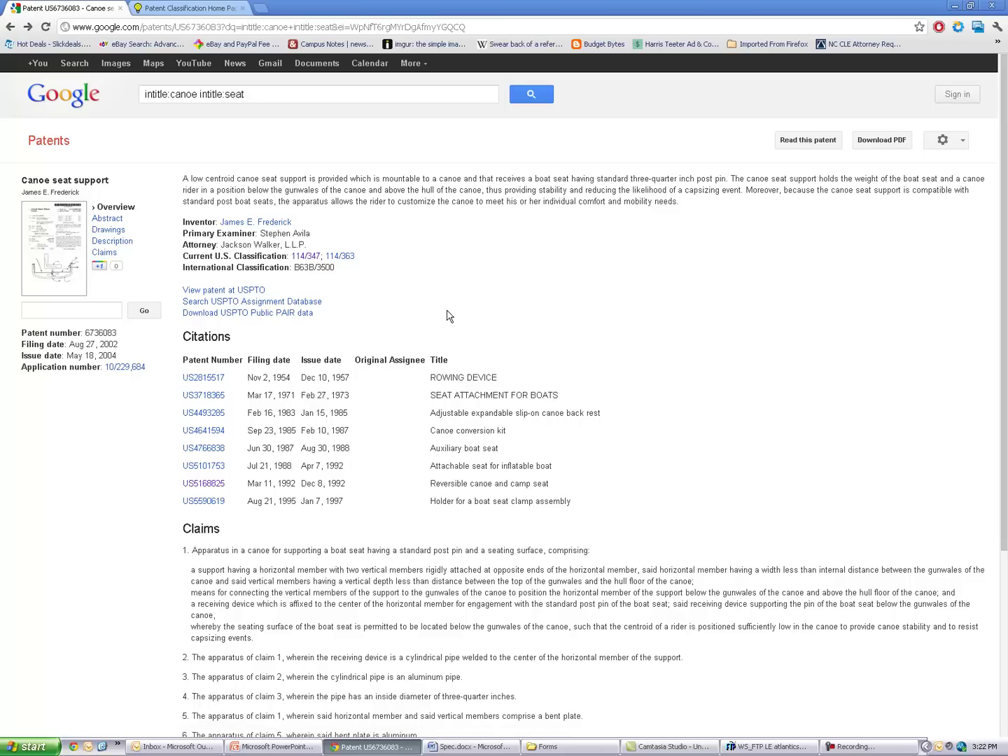
pyautogui.click(223, 13)
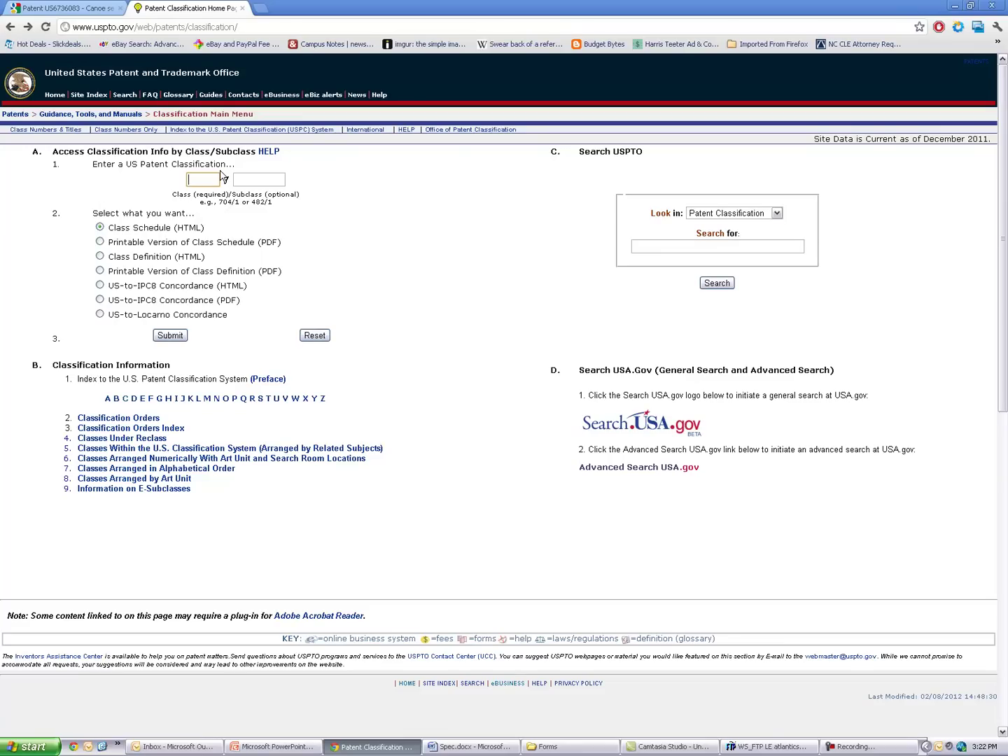
pyautogui.write('114')
pyautogui.click(256, 180)
pyautogui.click(84, 8)
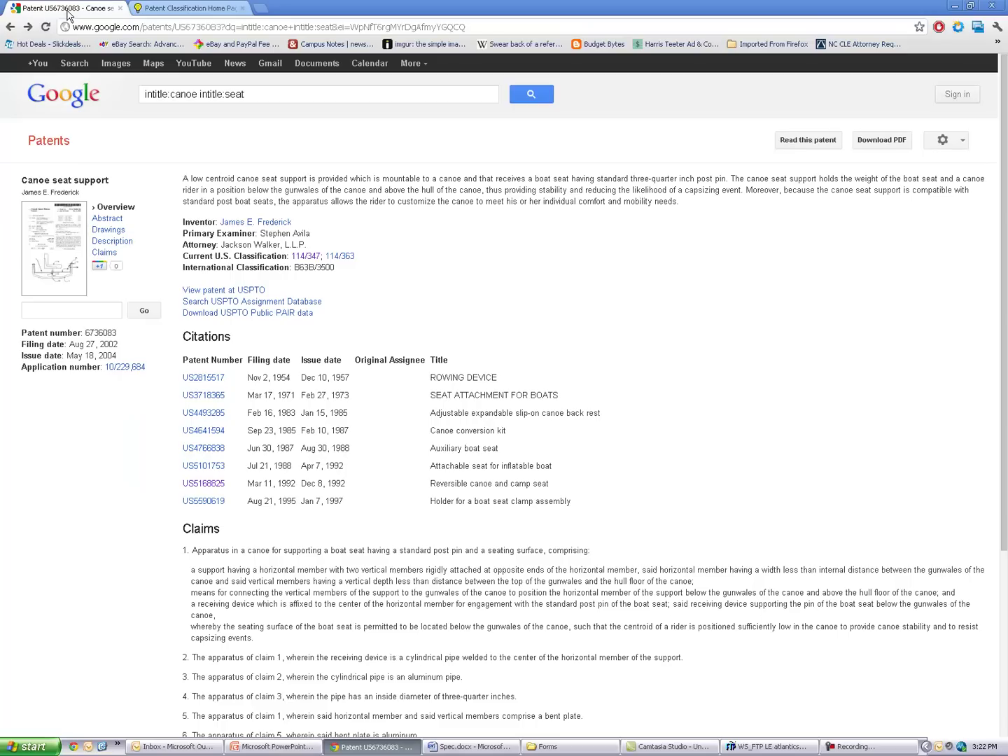
pyautogui.click(189, 8)
pyautogui.write('347')
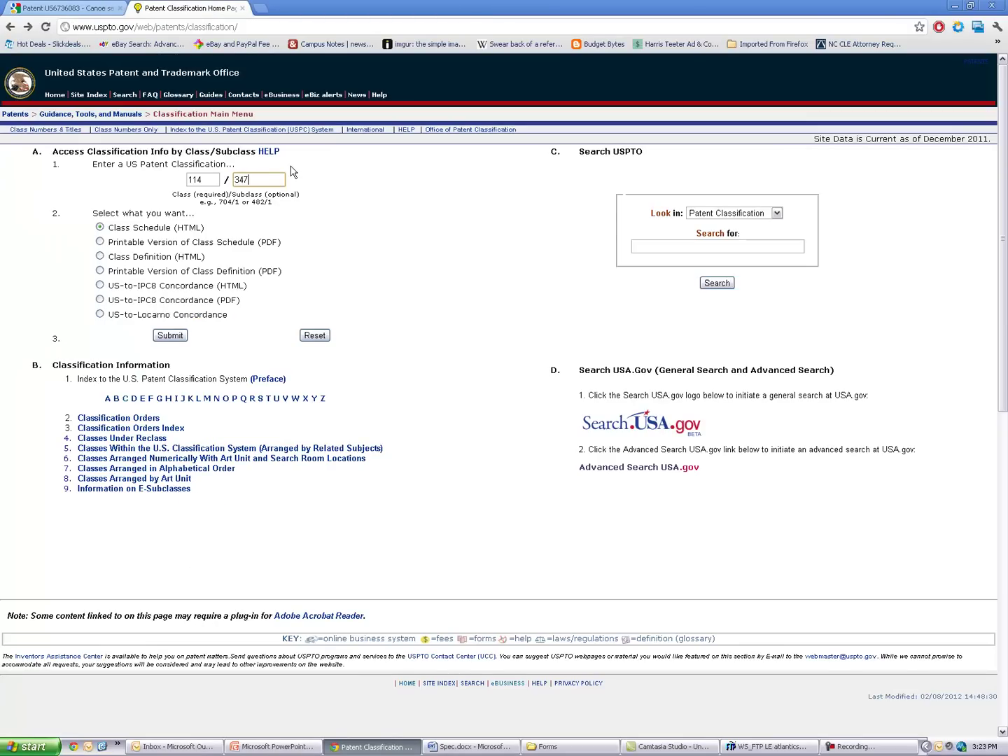
pyautogui.click(186, 335)
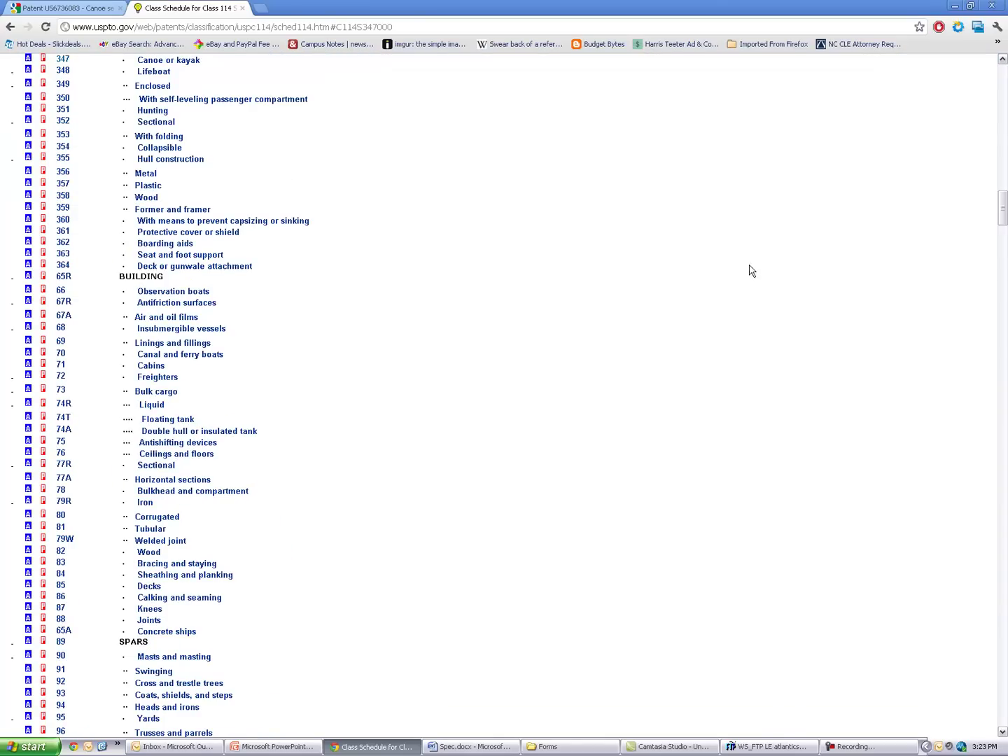
pyautogui.moveTo(1003, 218); pyautogui.dragTo(1002, 87)
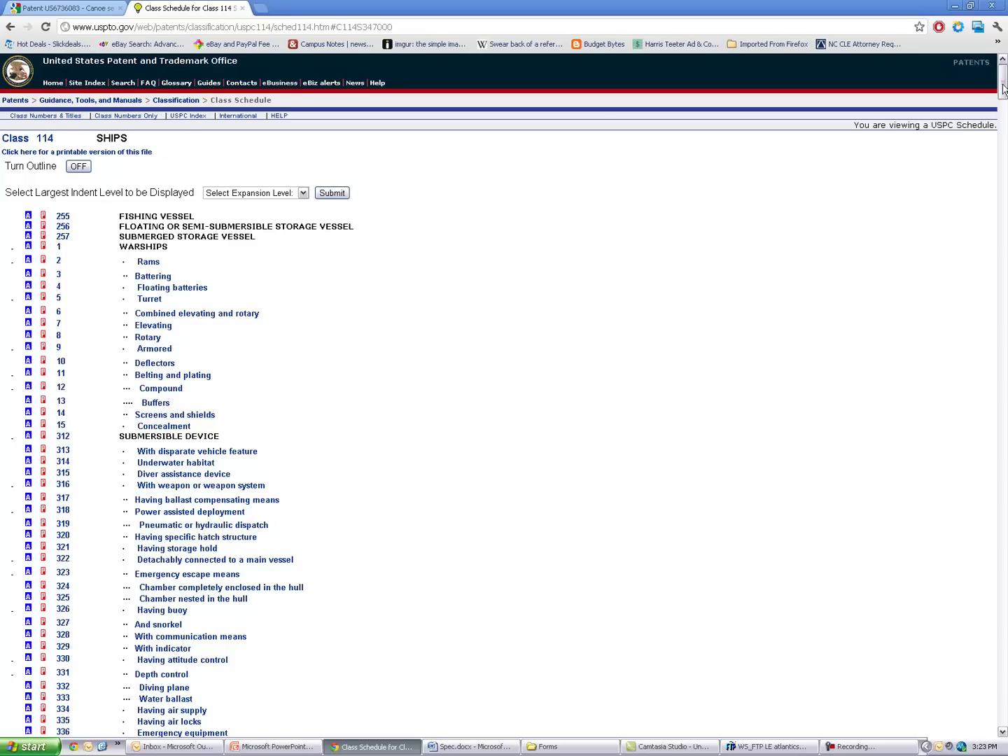
pyautogui.moveTo(1003, 95); pyautogui.dragTo(1002, 205)
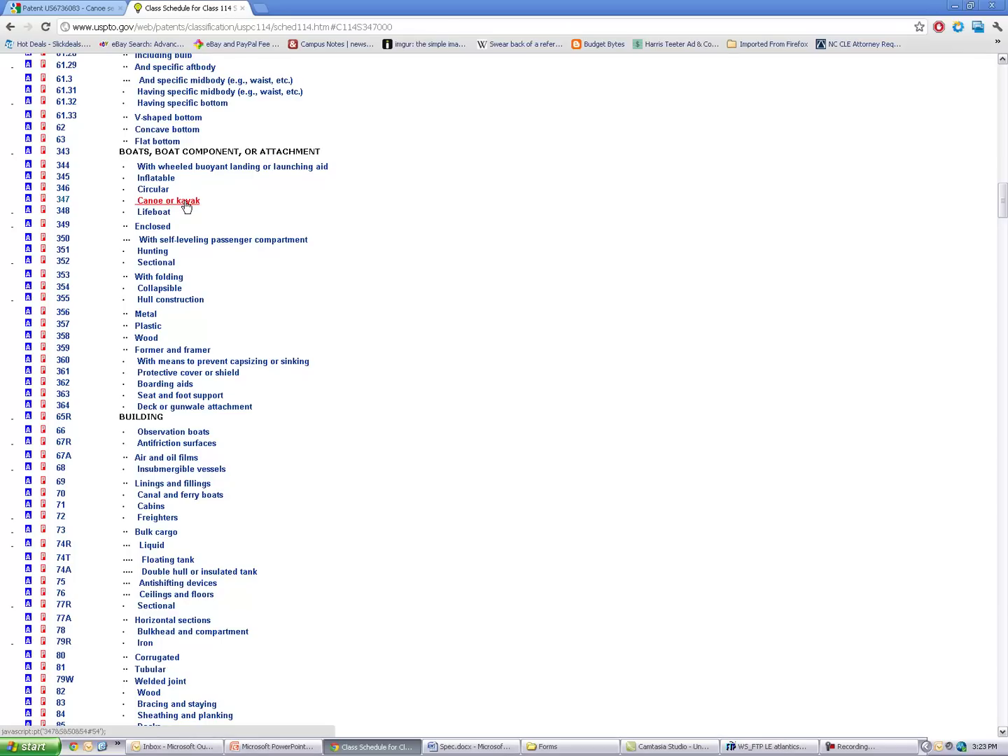
pyautogui.click(95, 10)
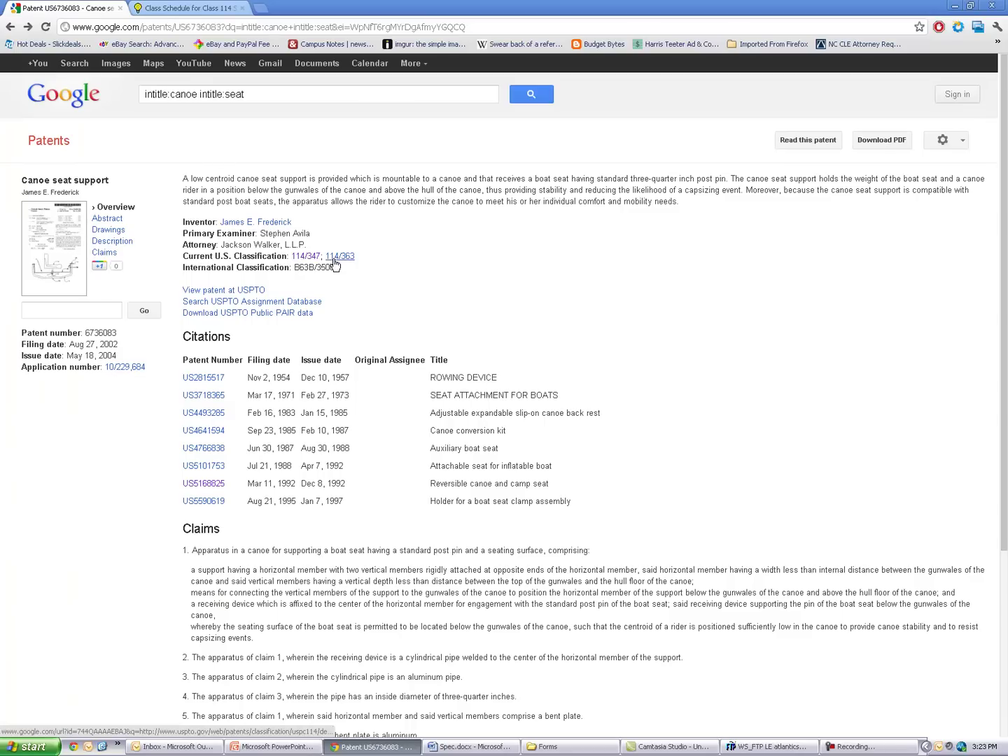
pyautogui.click(185, 9)
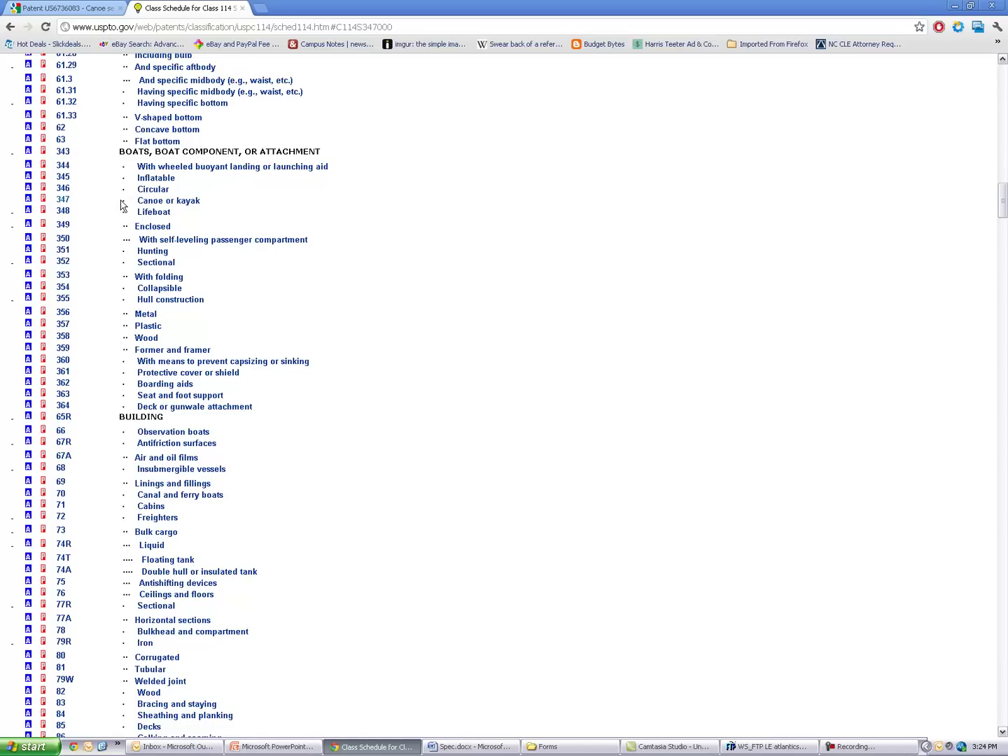
# - Open the CCL/114/347 patent results (288 hits) and scroll through the first 50 listed
pyautogui.click(42, 200)
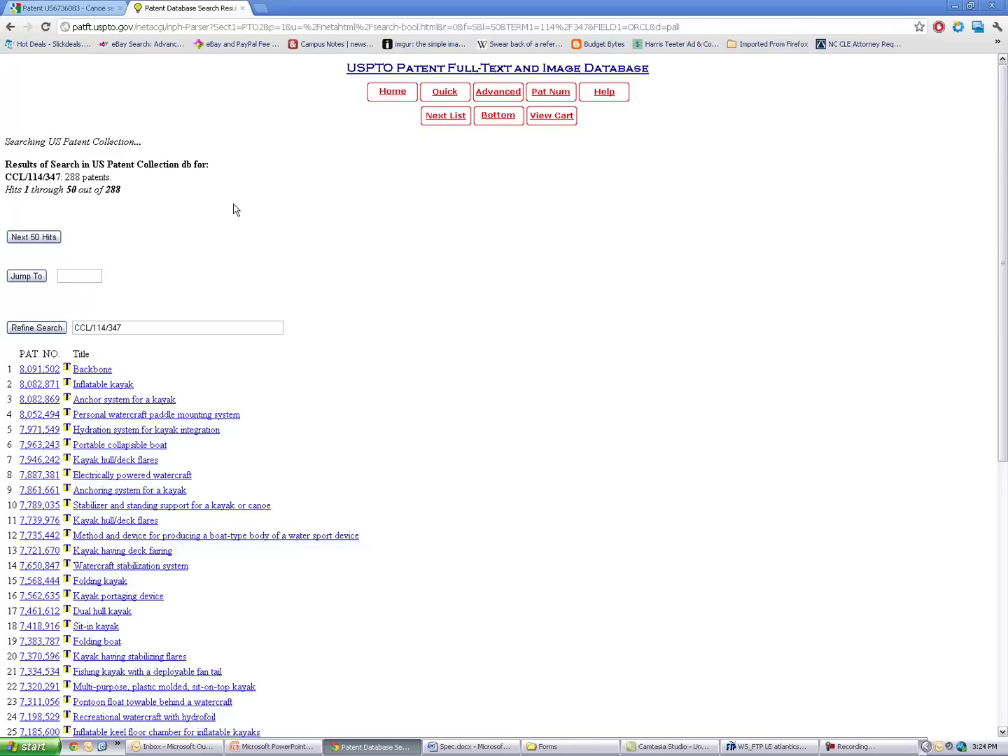
pyautogui.scroll(-6, 233, 210)
pyautogui.scroll(1, 223, 260)
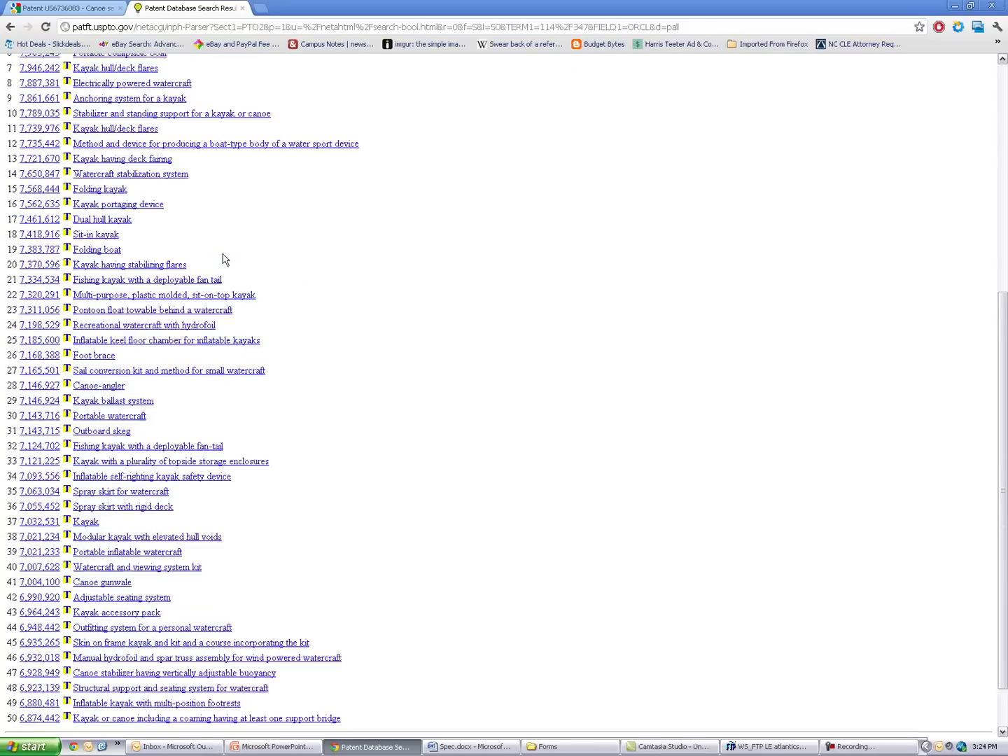
pyautogui.scroll(5, 224, 259)
pyautogui.scroll(-3, 222, 260)
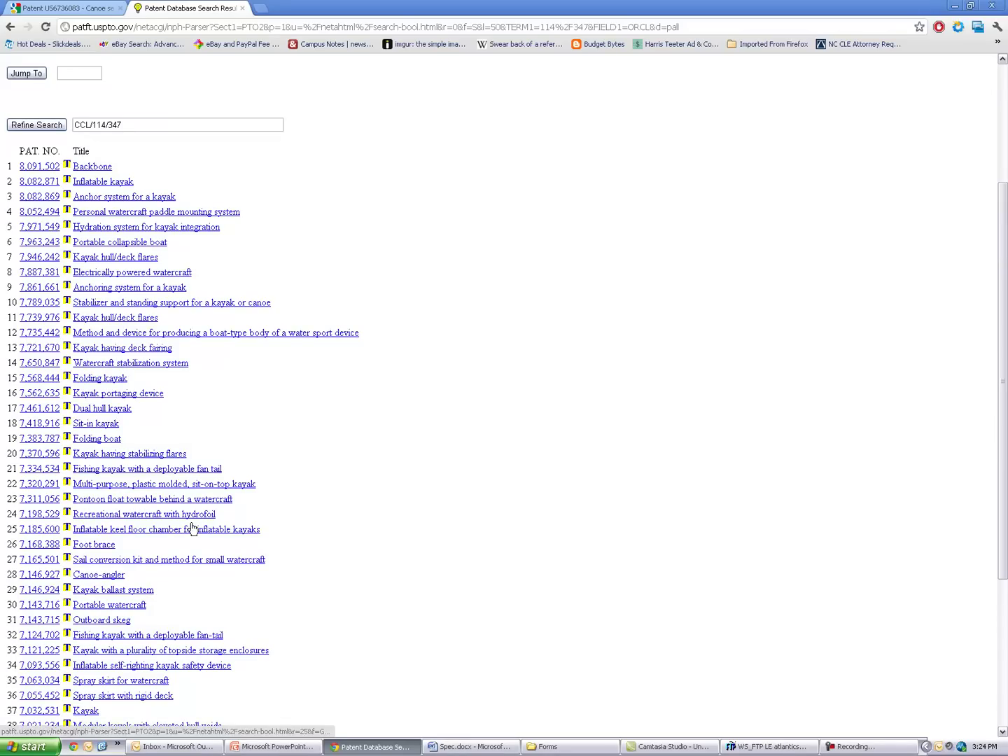
pyautogui.scroll(3, 192, 531)
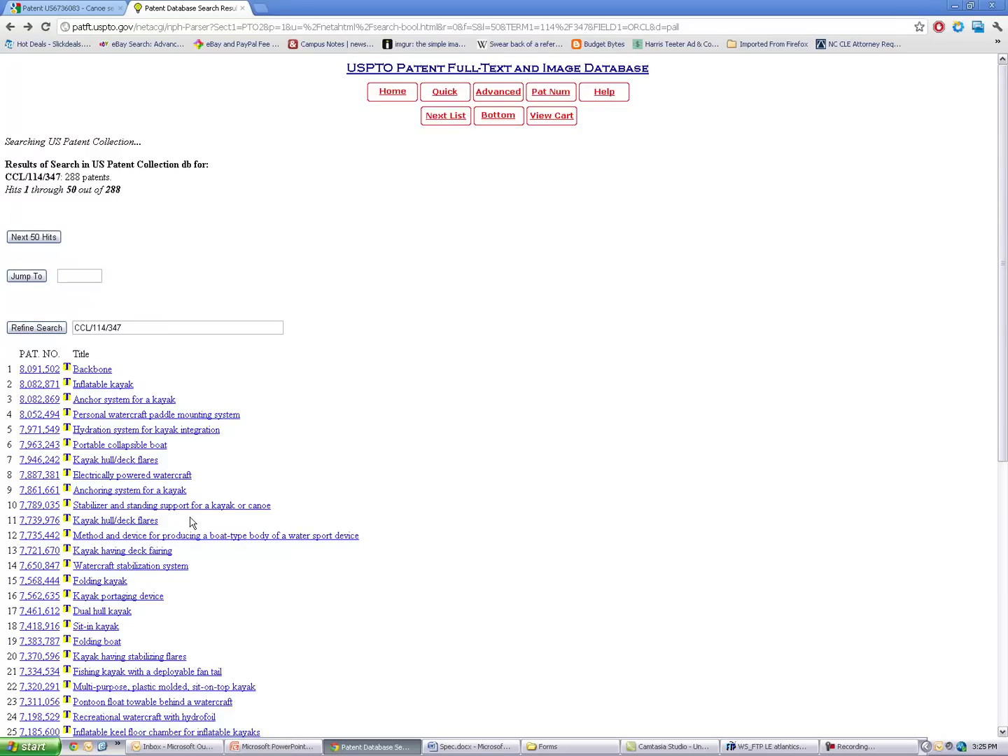
# - In quick search, enter 114/347 as Term 1 with Field 1 set to Current US Classification
pyautogui.click(445, 97)
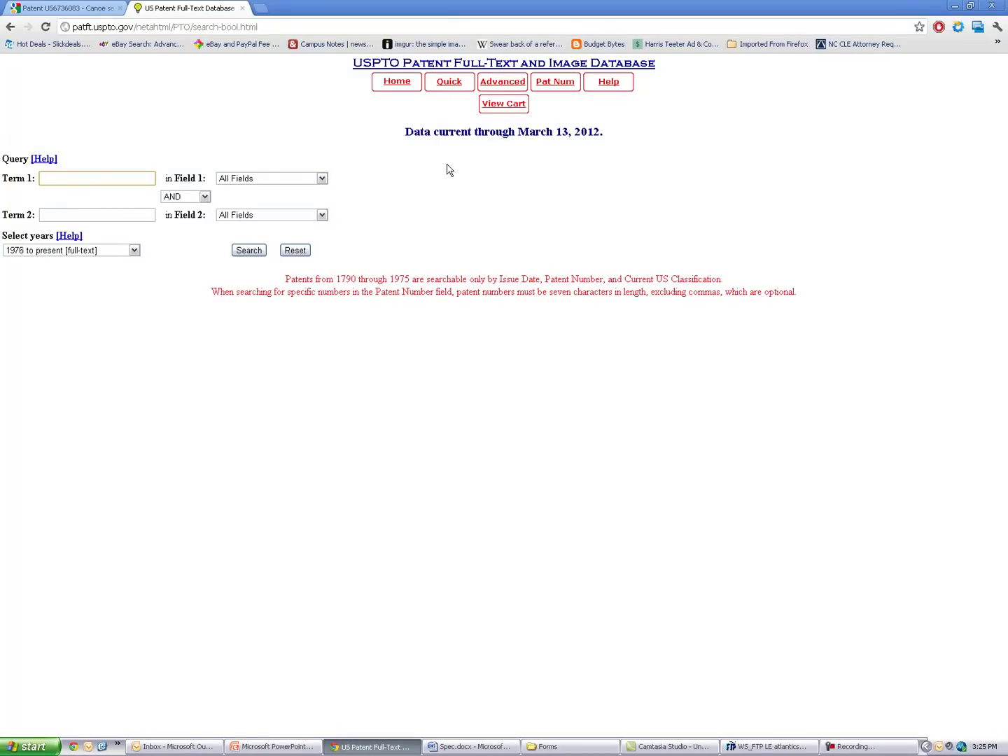
pyautogui.click(91, 172)
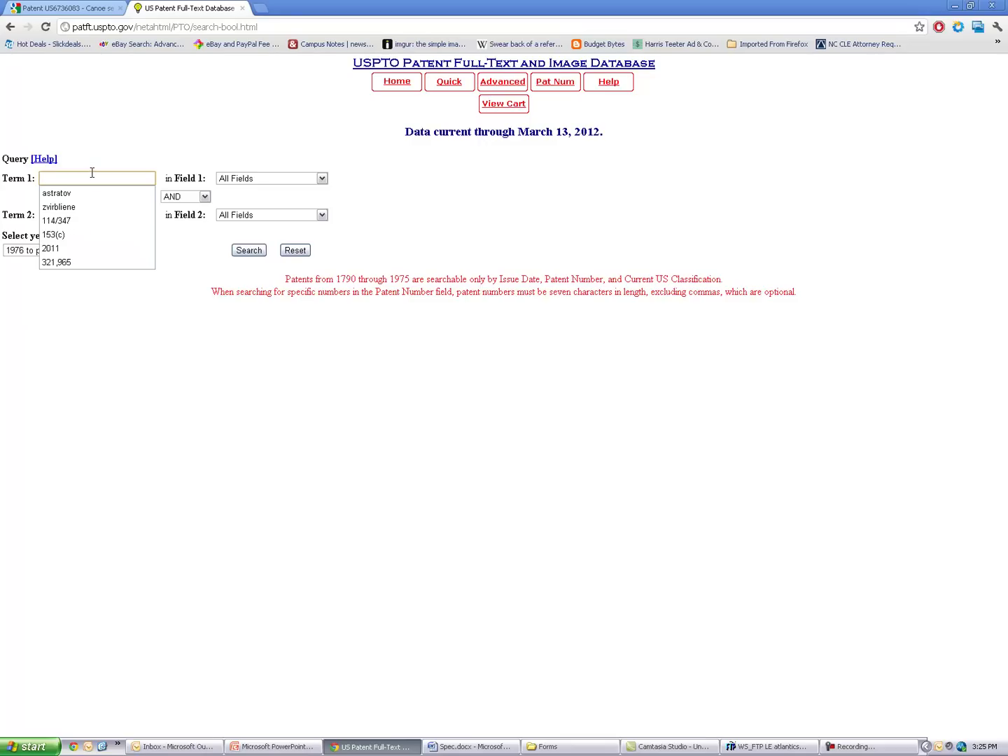
pyautogui.write('114/')
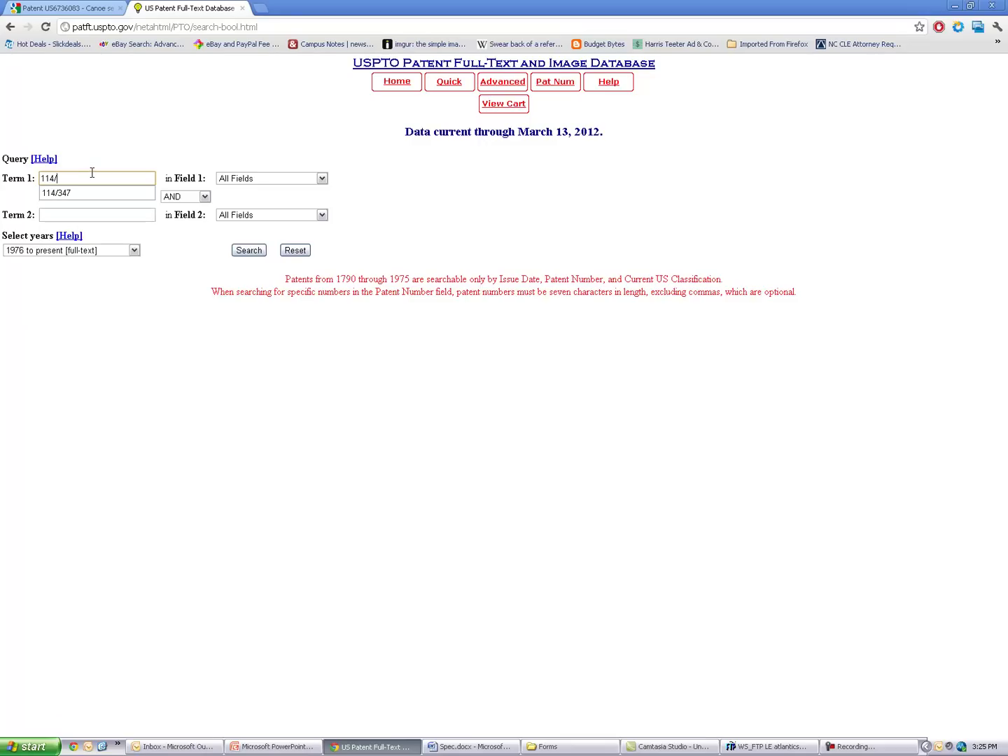
pyautogui.write('347')
pyautogui.click(121, 148)
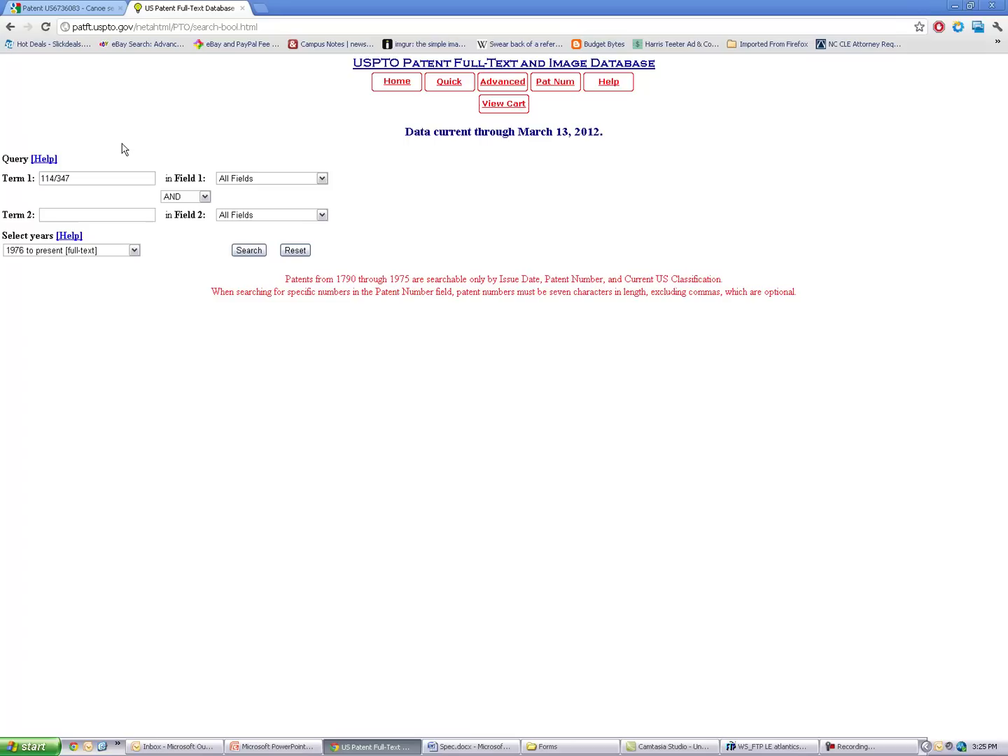
pyautogui.click(282, 180)
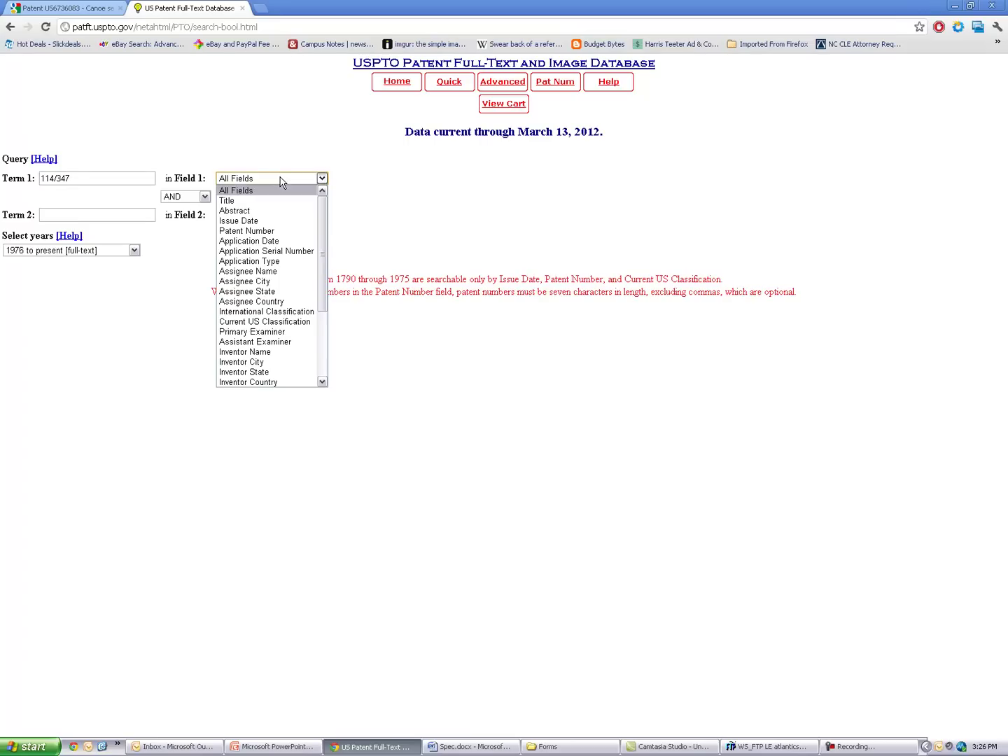
pyautogui.scroll(-4, 285, 280)
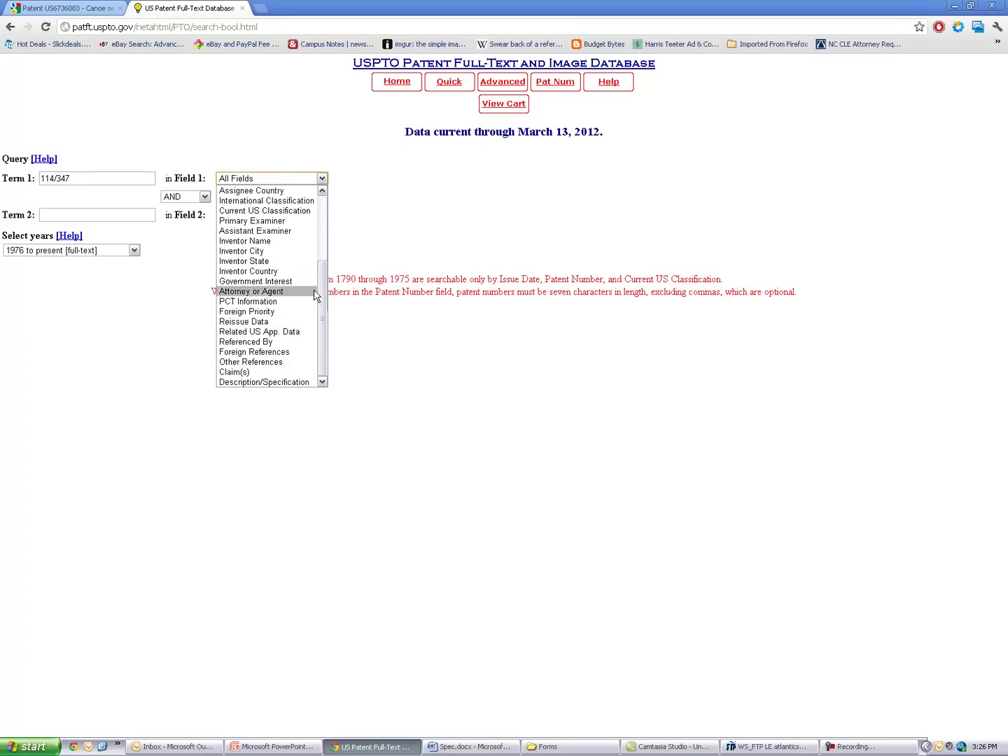
pyautogui.click(286, 211)
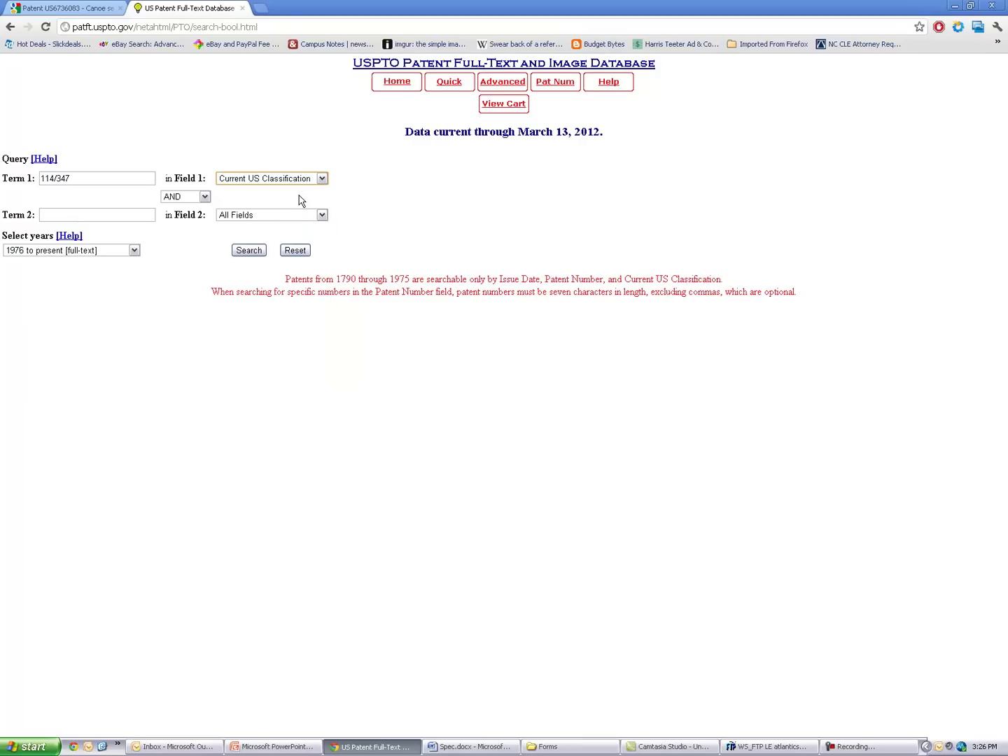
# - Add 'seat' as Term 2 restricted to Title and run the search
pyautogui.click(85, 216)
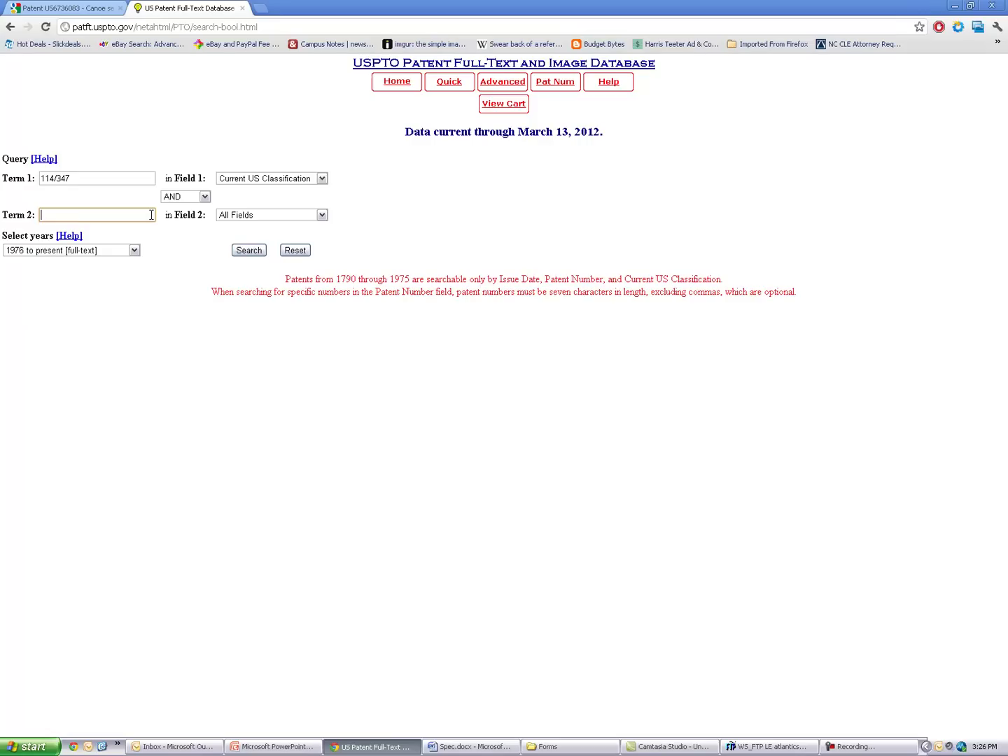
pyautogui.write('seat')
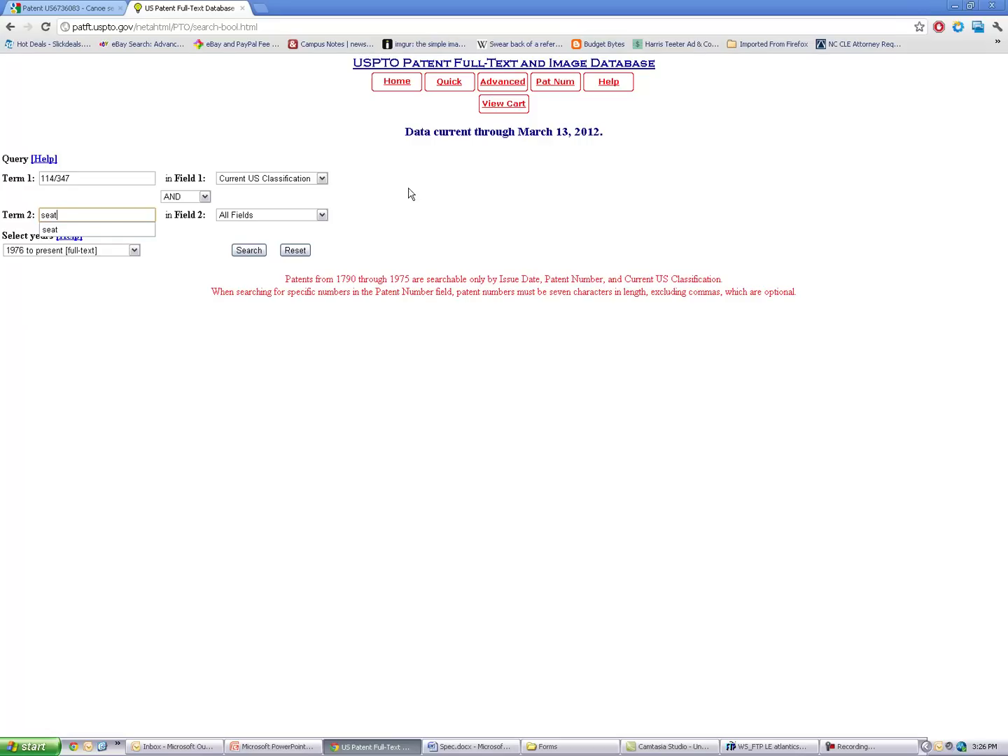
pyautogui.click(322, 216)
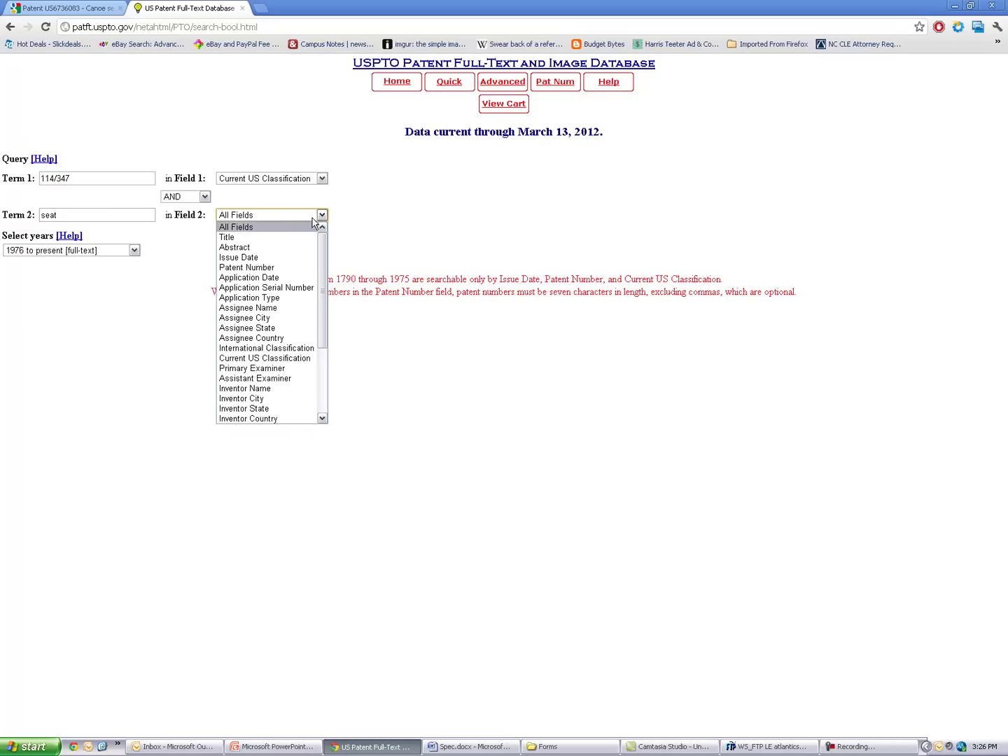
pyautogui.click(281, 238)
pyautogui.click(247, 252)
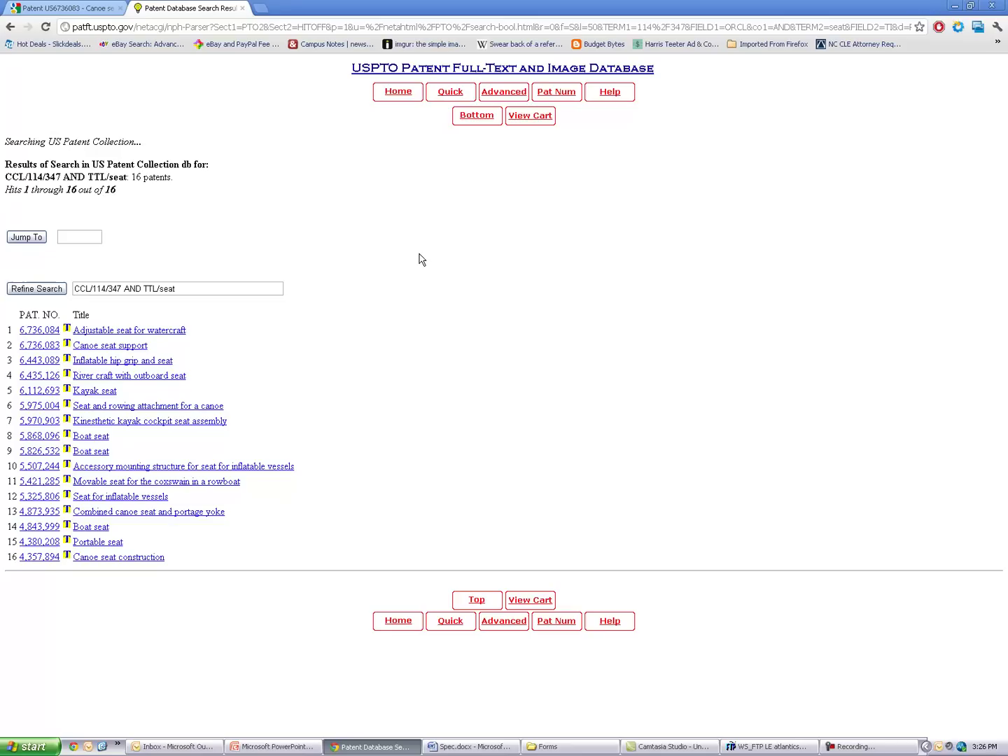
# - Open patent 6,736,084 'Adjustable seat for watercraft' and scroll through its full text
pyautogui.click(206, 288)
pyautogui.press('BackSpace')
pyautogui.click(171, 330)
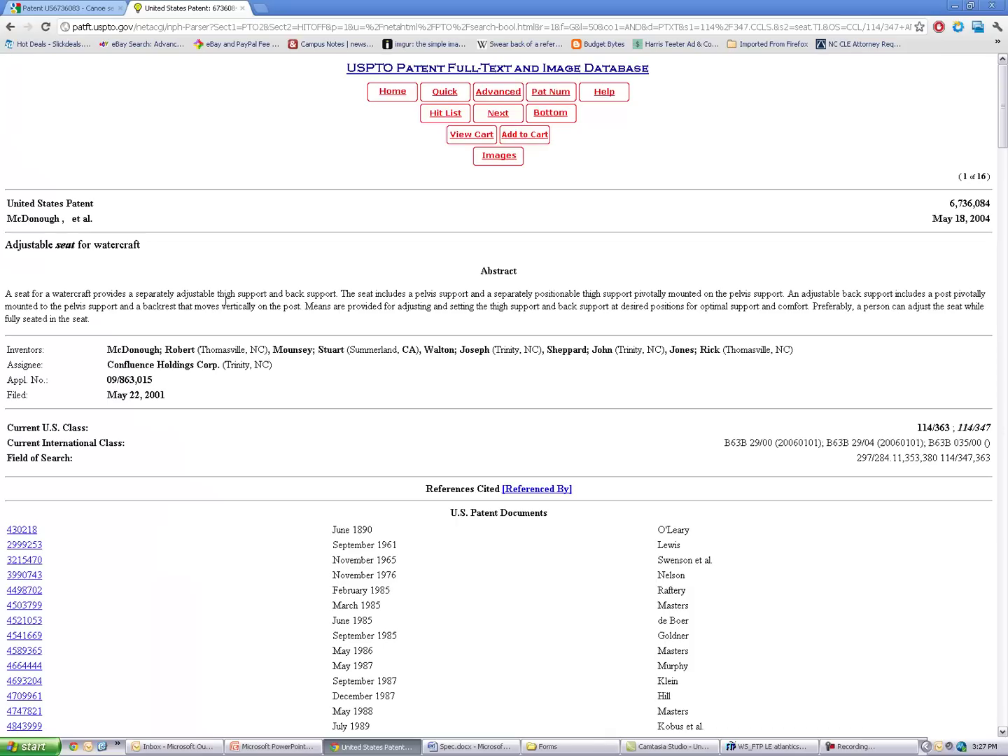
pyautogui.scroll(-5, 210, 308)
pyautogui.scroll(5, 210, 307)
pyautogui.scroll(-10, 263, 370)
pyautogui.scroll(10, 263, 371)
# - In Google Patents advanced search, enter 114/347 as the Current U.S. Classification
pyautogui.click(43, 9)
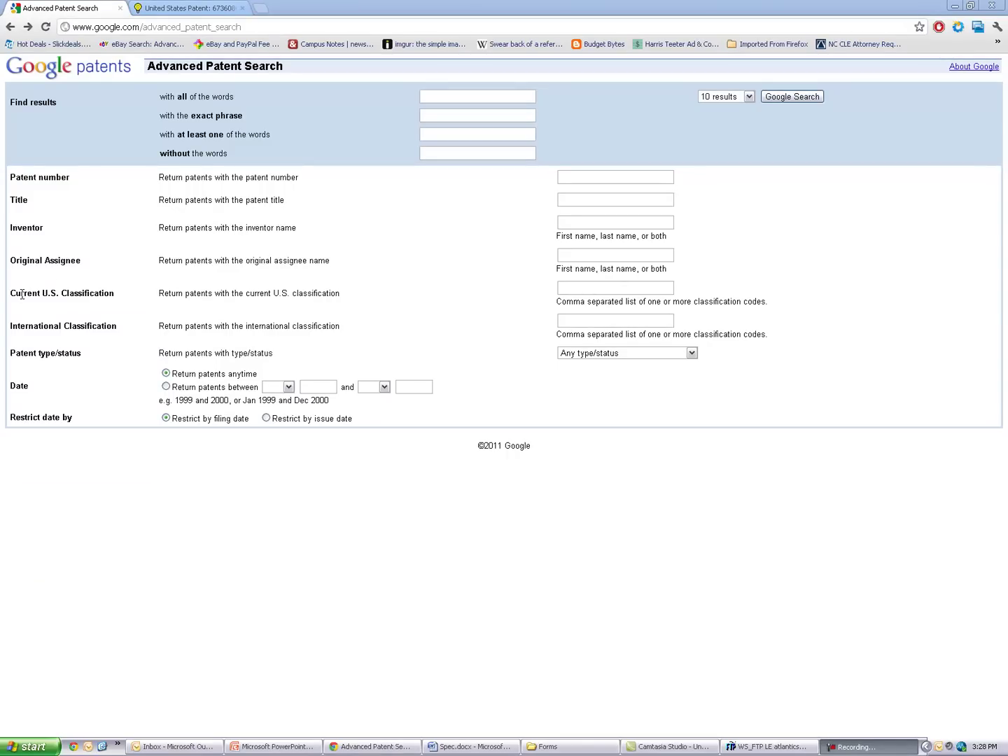
pyautogui.moveTo(21, 294); pyautogui.dragTo(104, 293)
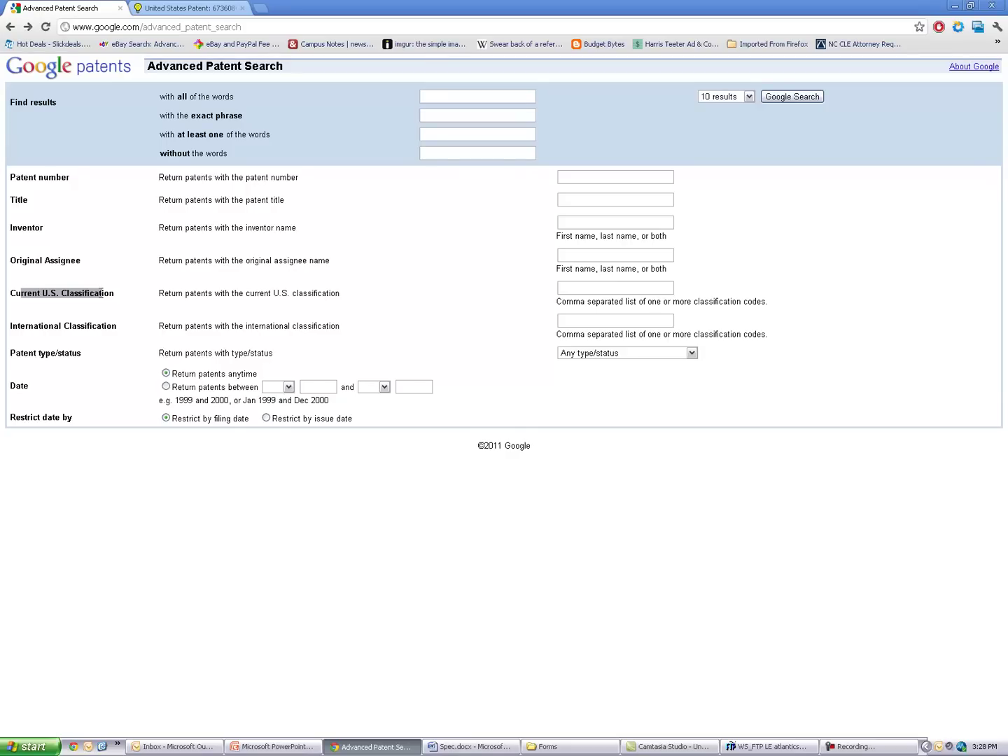
pyautogui.click(578, 287)
pyautogui.write('114/347')
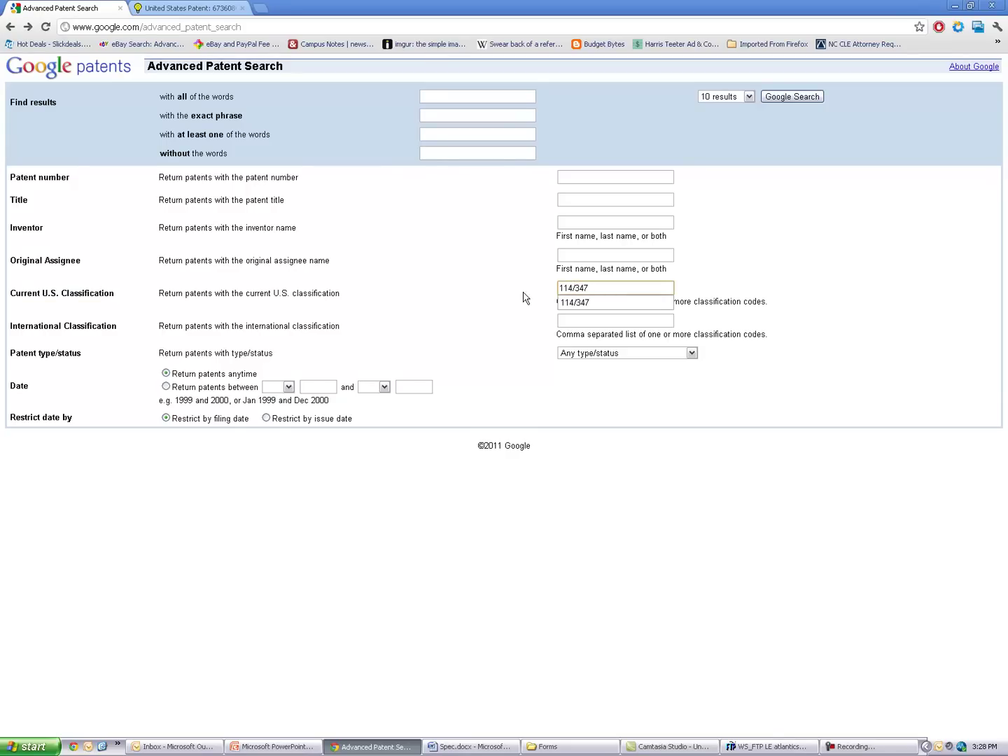
pyautogui.click(525, 294)
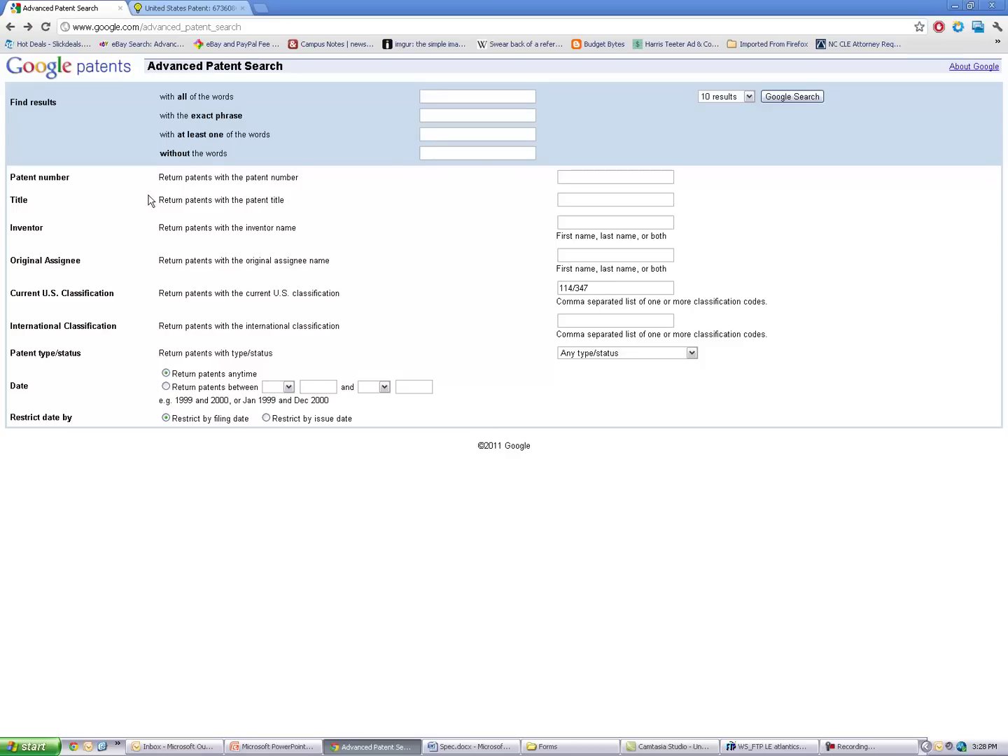
# - Add 'seat' as the title keyword and run the search, giving about 207 results
pyautogui.click(601, 199)
pyautogui.write('seat')
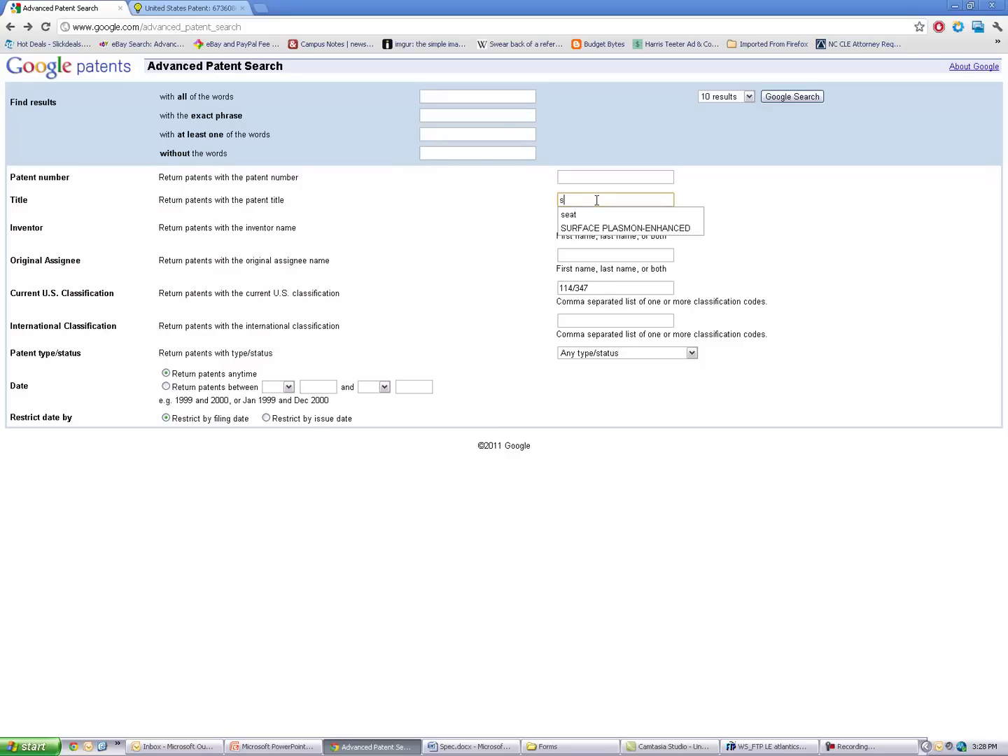
pyautogui.click(845, 246)
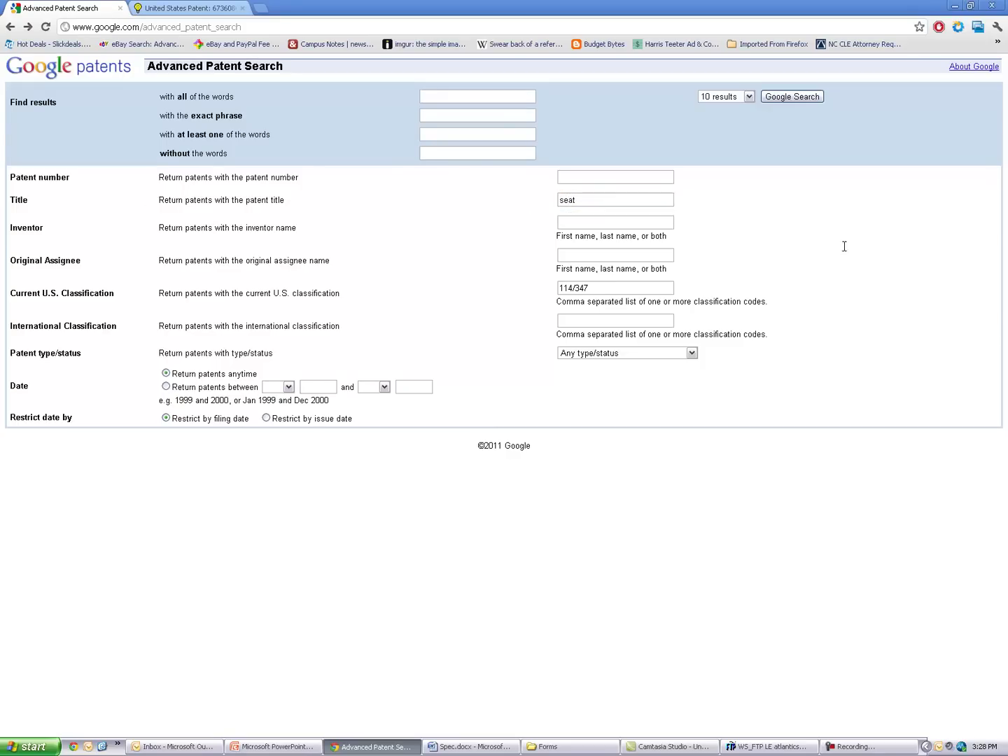
pyautogui.click(804, 96)
pyautogui.scroll(-5, 565, 287)
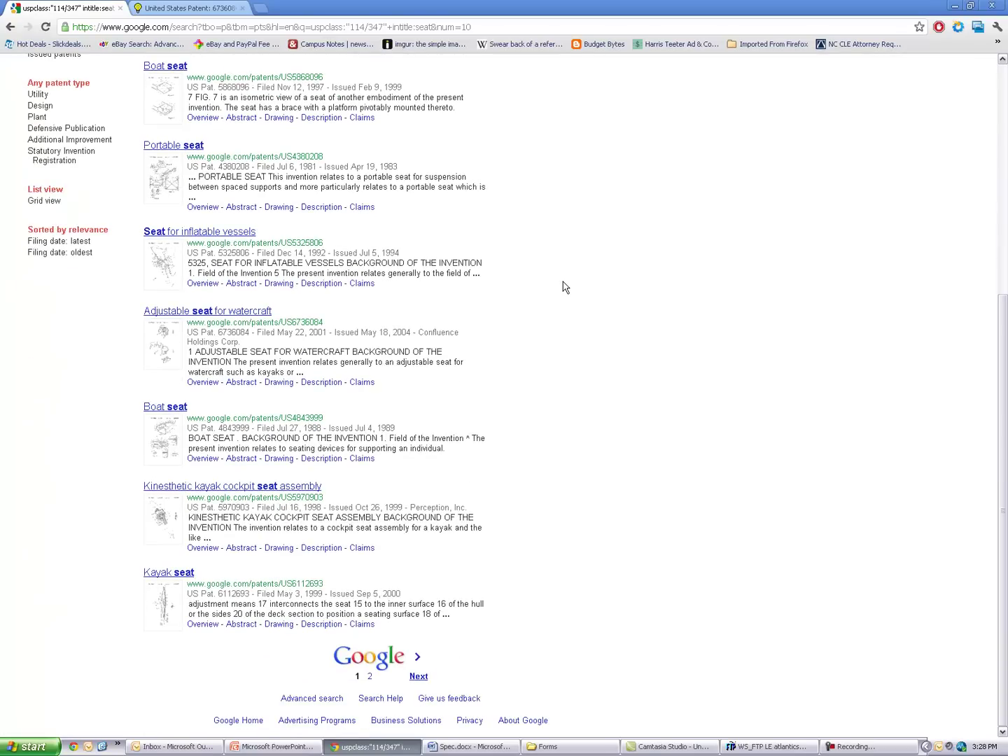
pyautogui.scroll(5, 566, 287)
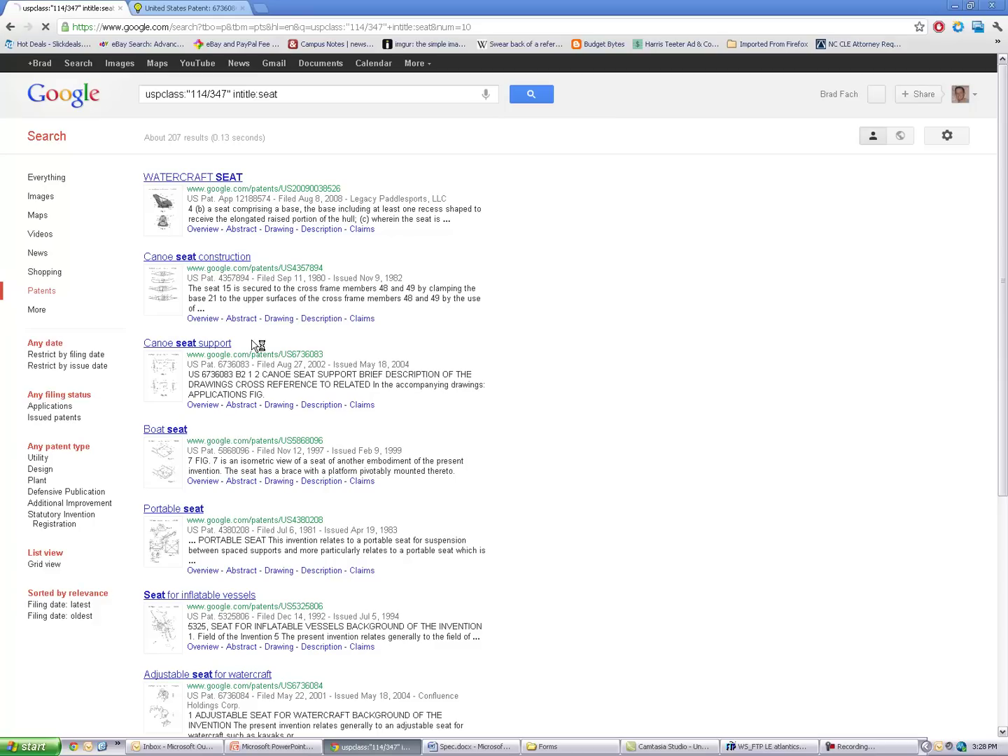
# - Go to patentfile.org and scroll its home page of provisional patent articles
pyautogui.click(201, 28)
pyautogui.write('patentfile.org')
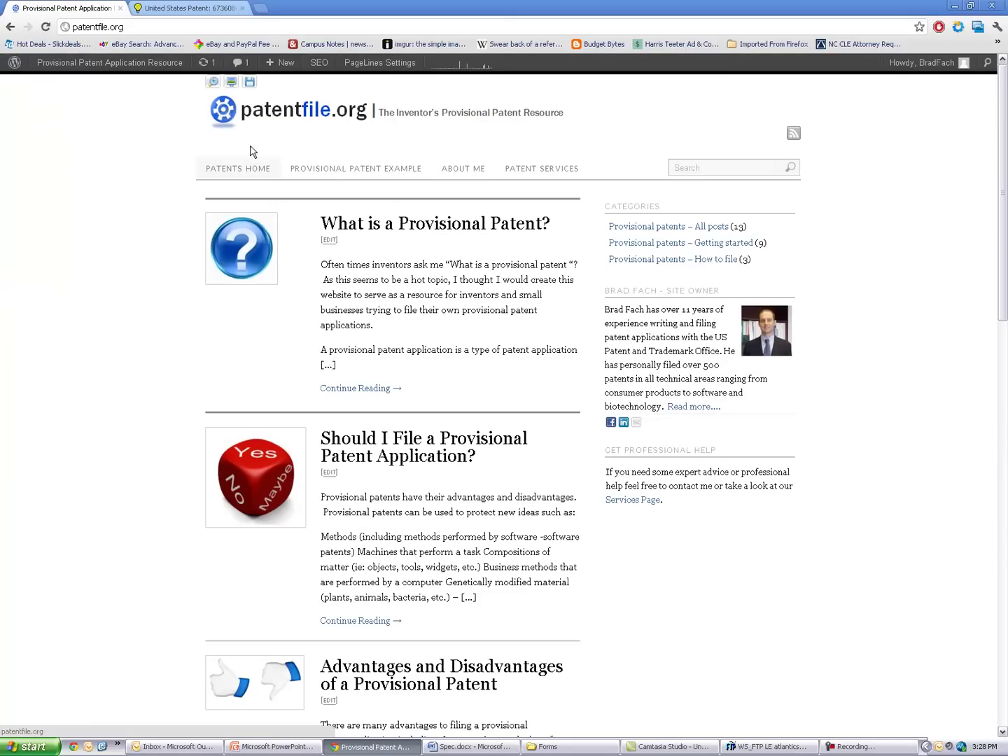
pyautogui.scroll(-5, 292, 266)
pyautogui.scroll(4, 295, 268)
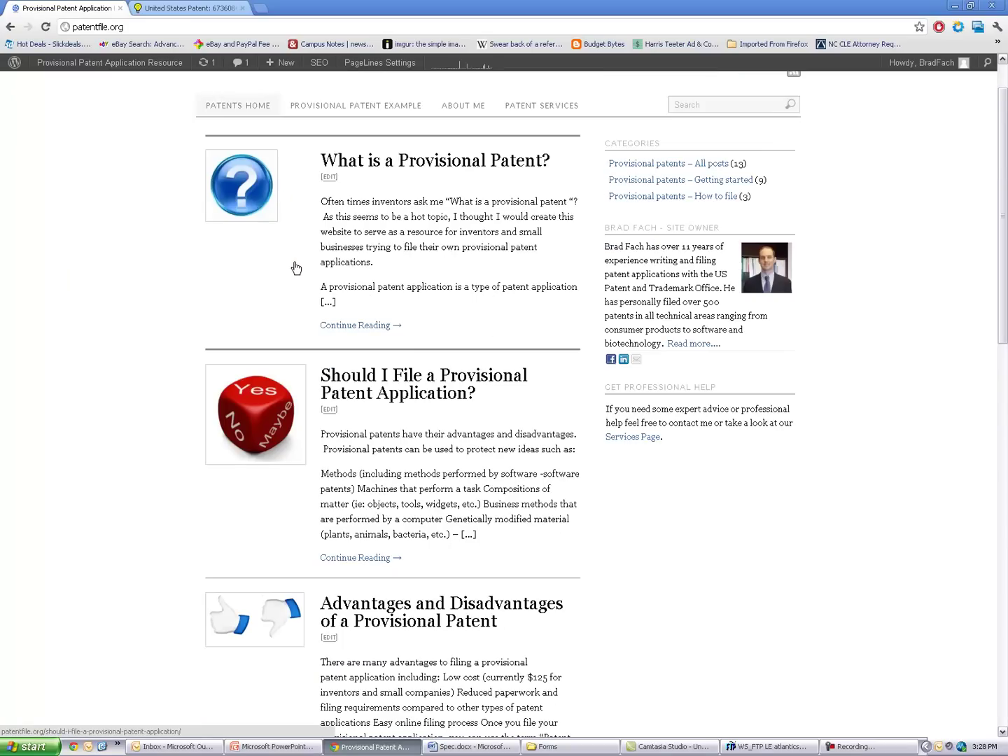
pyautogui.scroll(1, 295, 267)
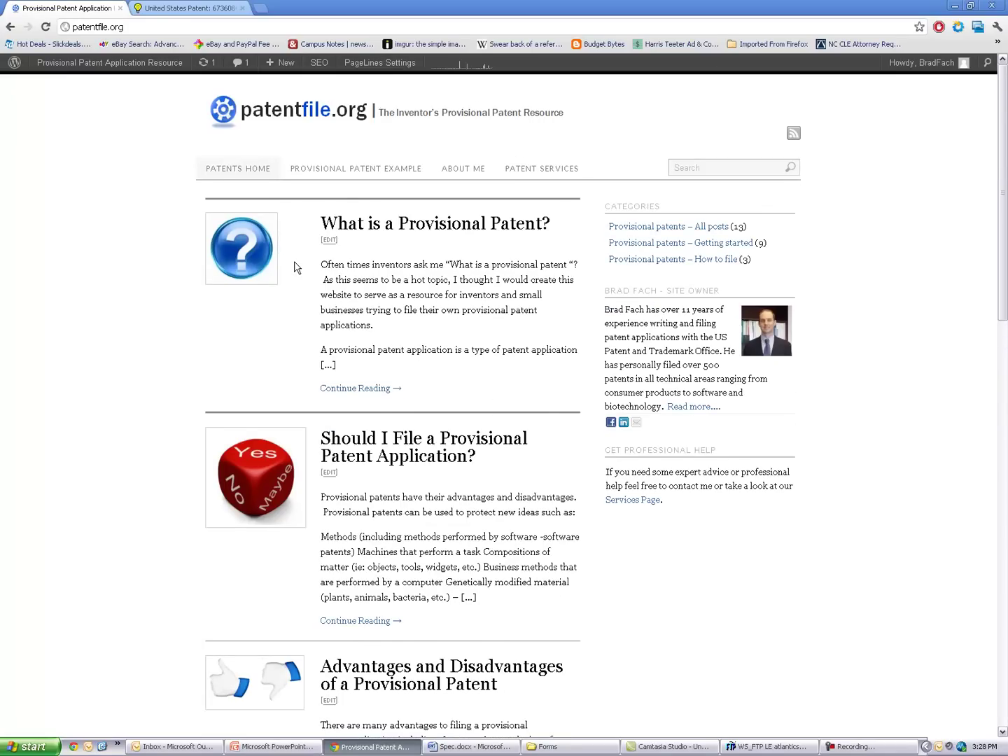